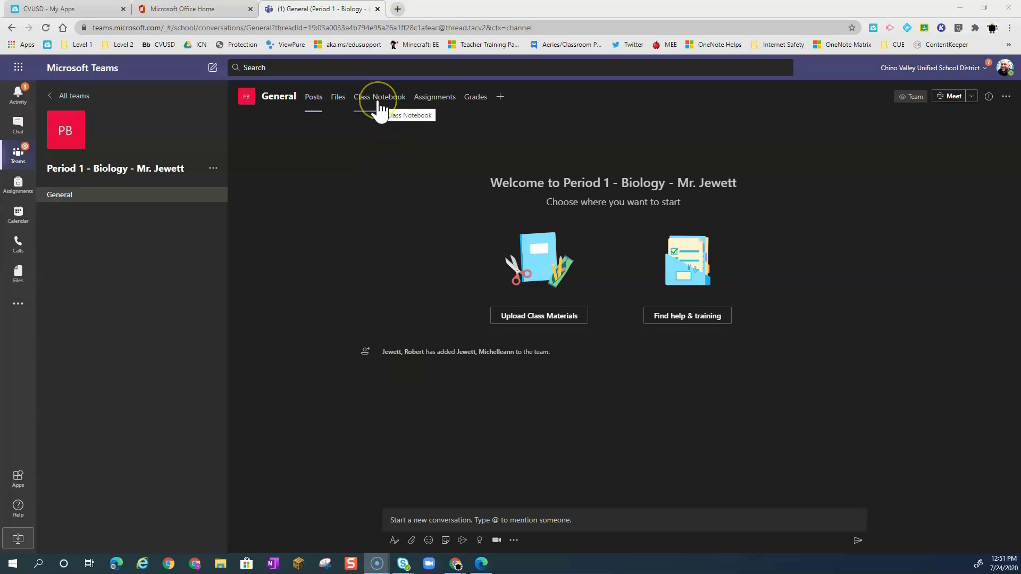
- Set up a blank OneNote Class Notebook for the biology team and advance to the student section setup
click(379, 101)
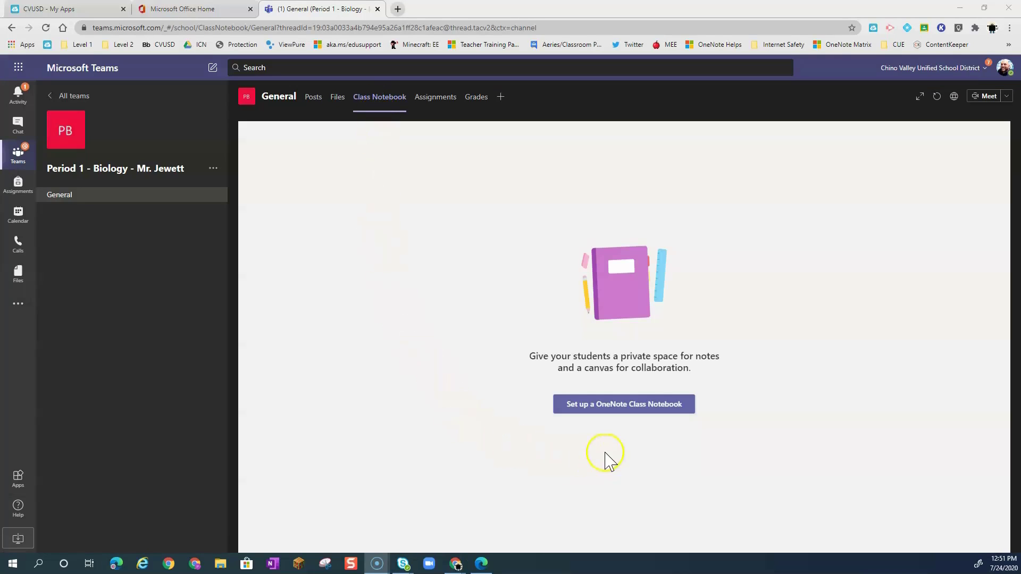
click(623, 409)
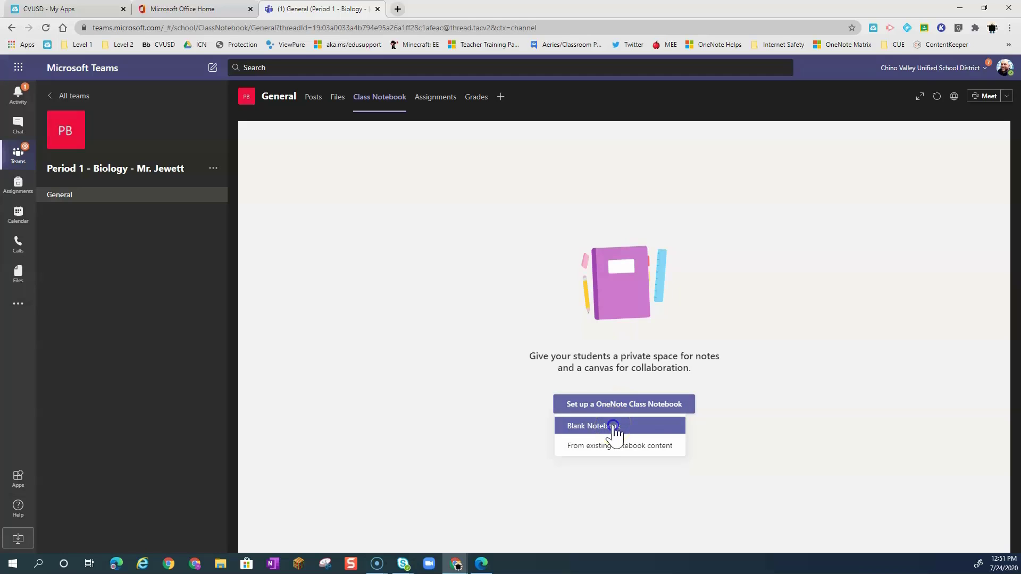
click(613, 426)
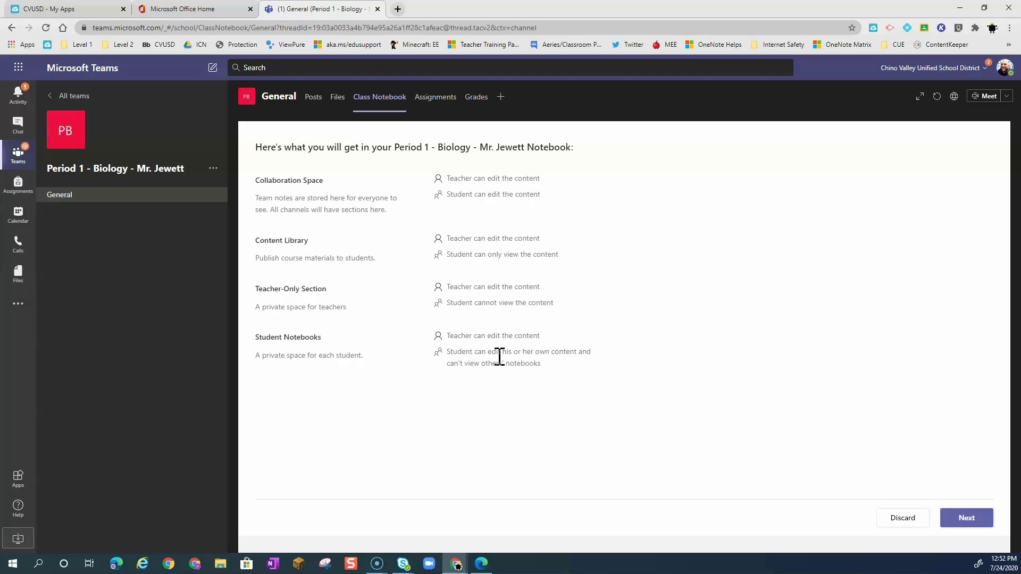
click(967, 520)
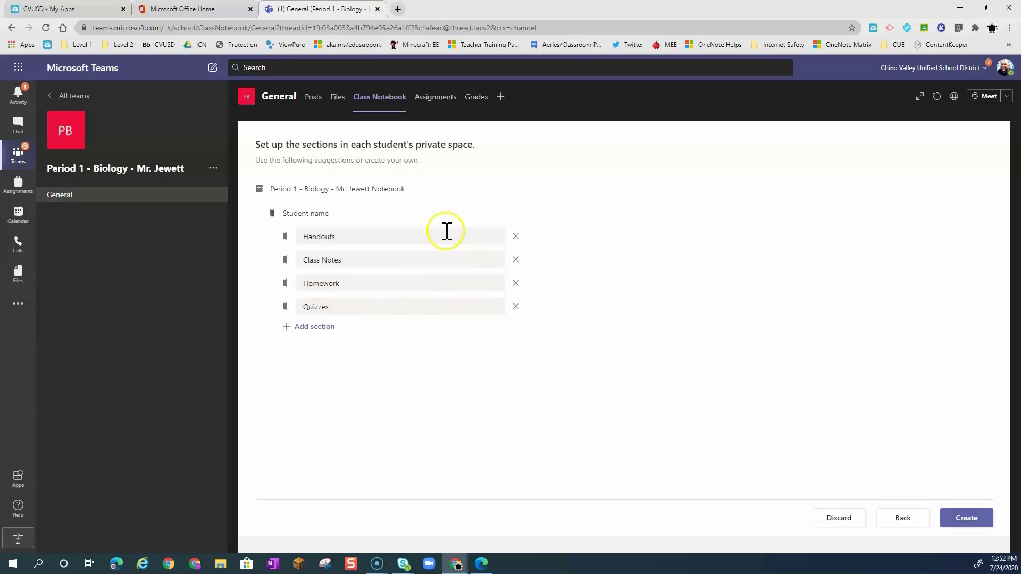
- Remove the Handouts student section, rename Class Notes to "Notes", and create the notebook
click(516, 237)
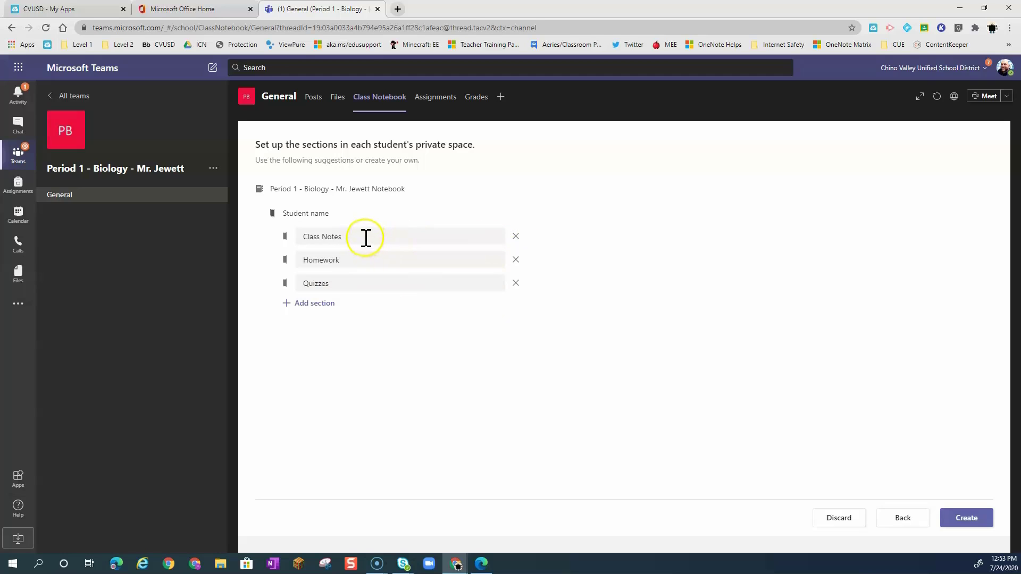
drag(358, 236, 297, 236)
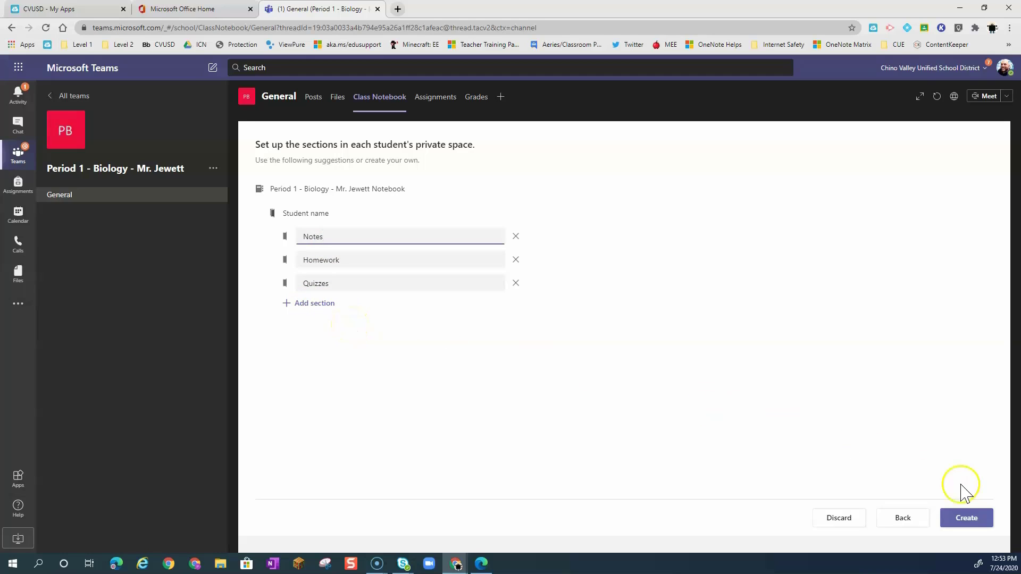
click(968, 518)
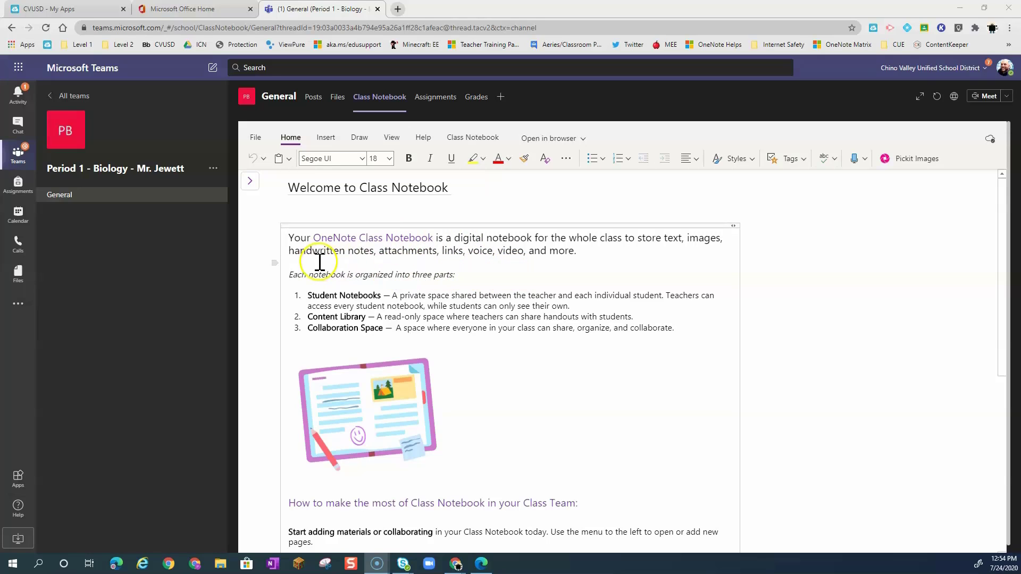
- Permanently delete the "FAQ: Class Notebook in Microsoft Teams" page from the Welcome section
click(250, 183)
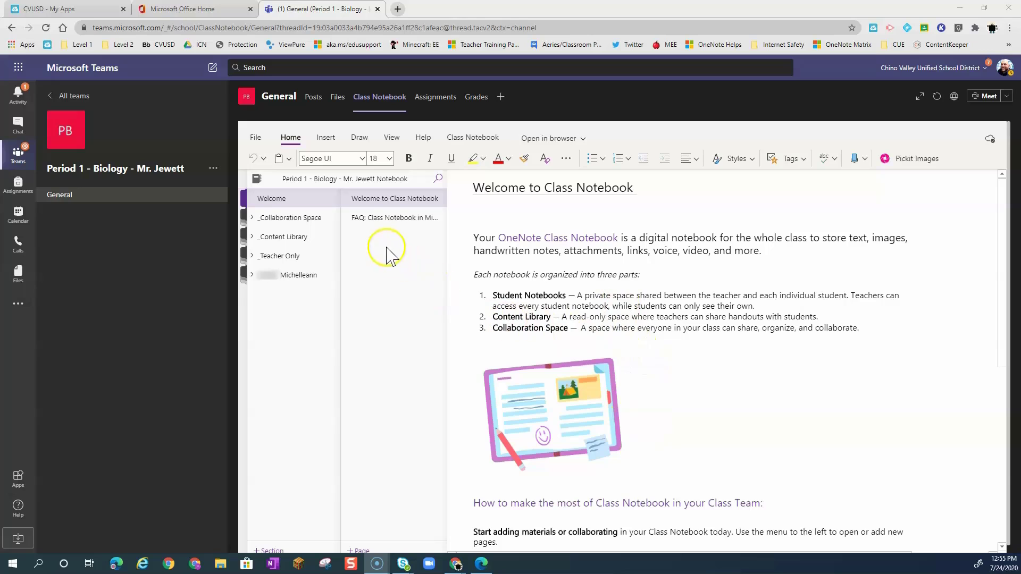
click(389, 223)
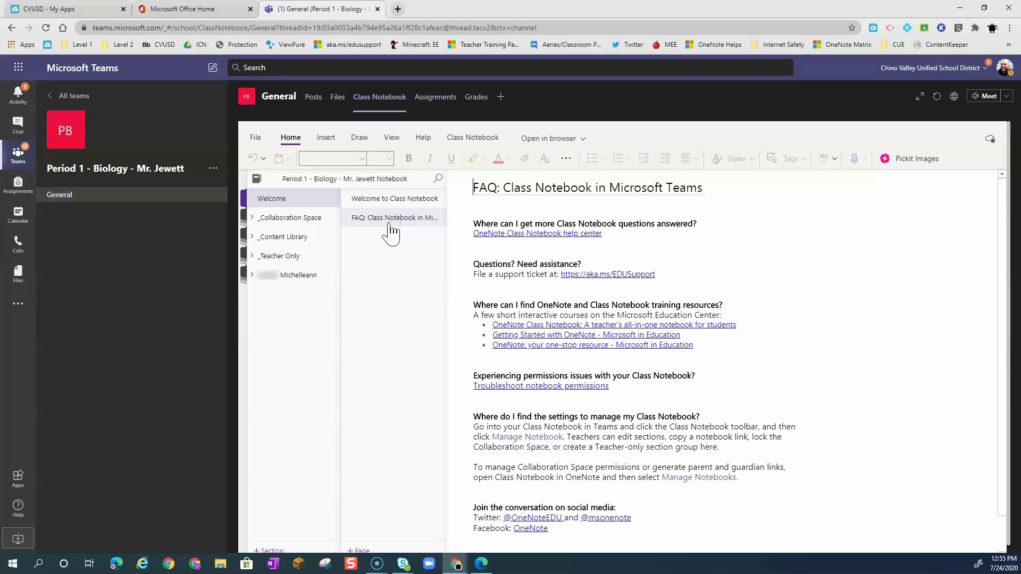
click(389, 224)
right_click(390, 223)
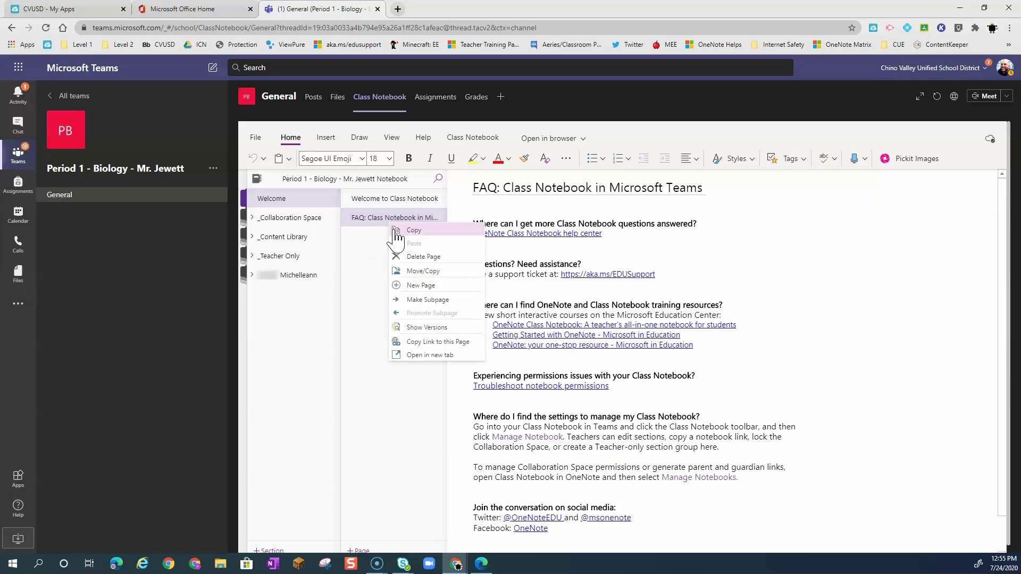
click(409, 257)
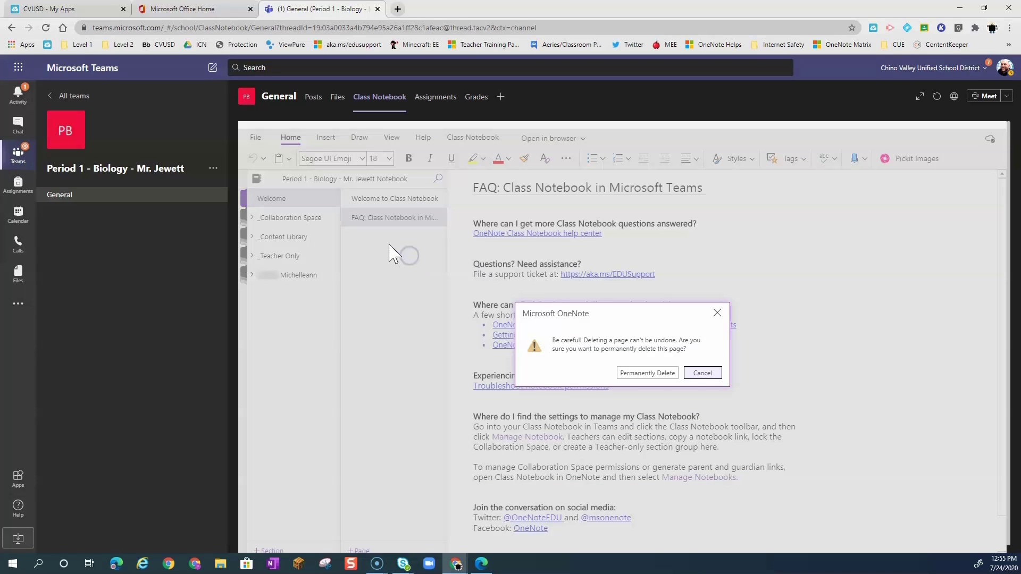
click(659, 373)
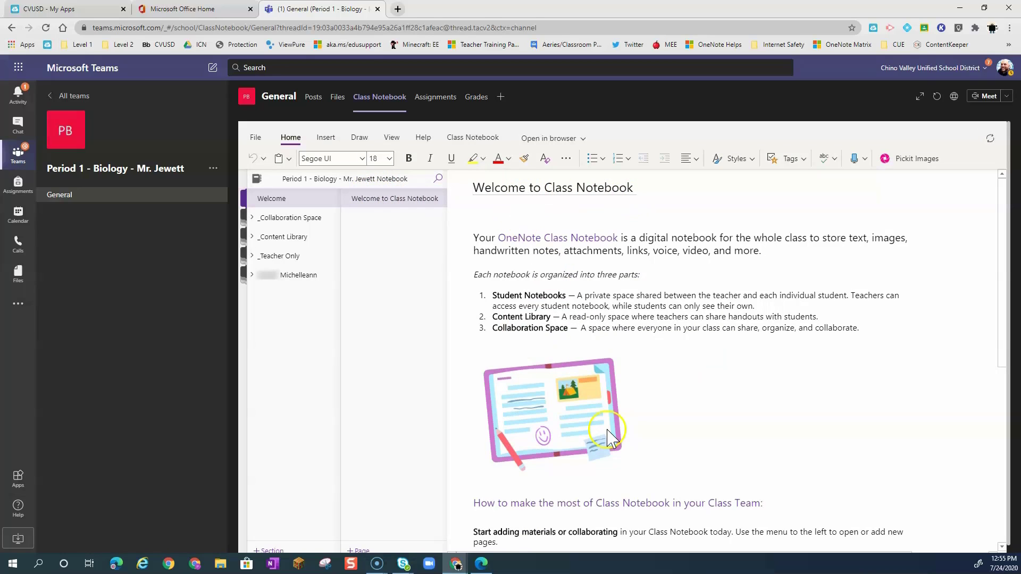
- Permanently delete the "Welcome to Class Notebook" page and add a new page titled "WELCOME" in the Welcome section
right_click(375, 198)
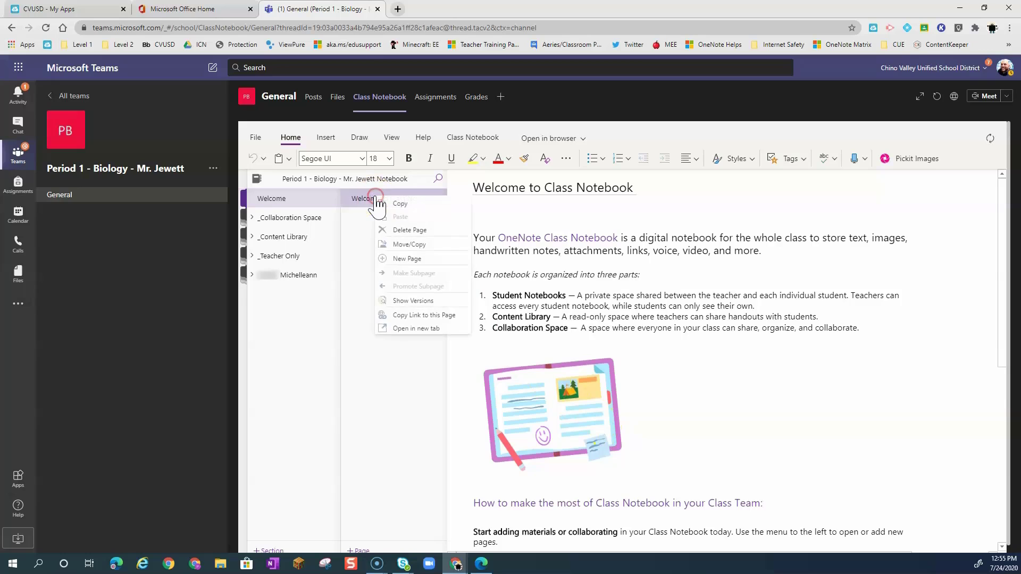
click(400, 230)
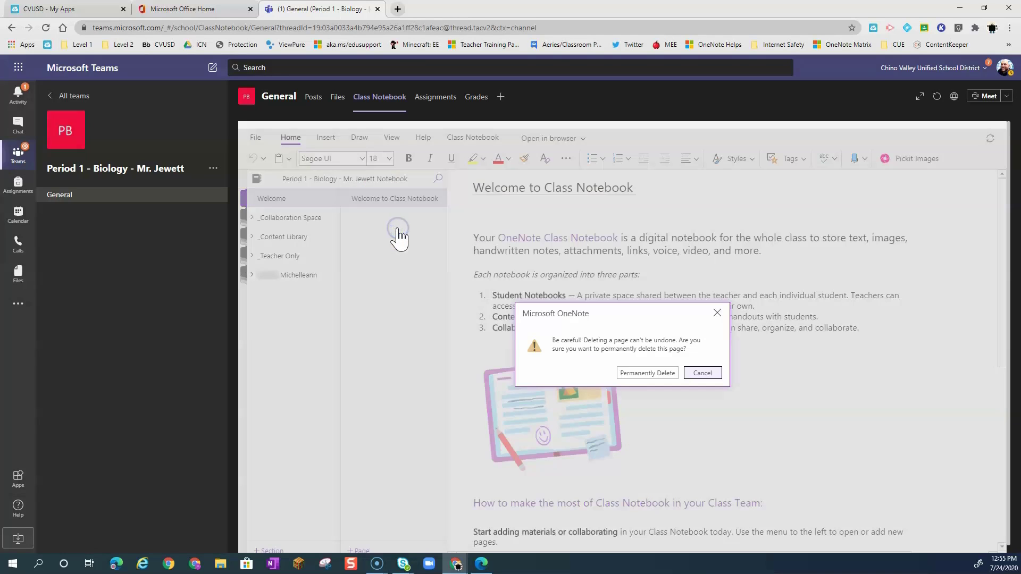
click(638, 374)
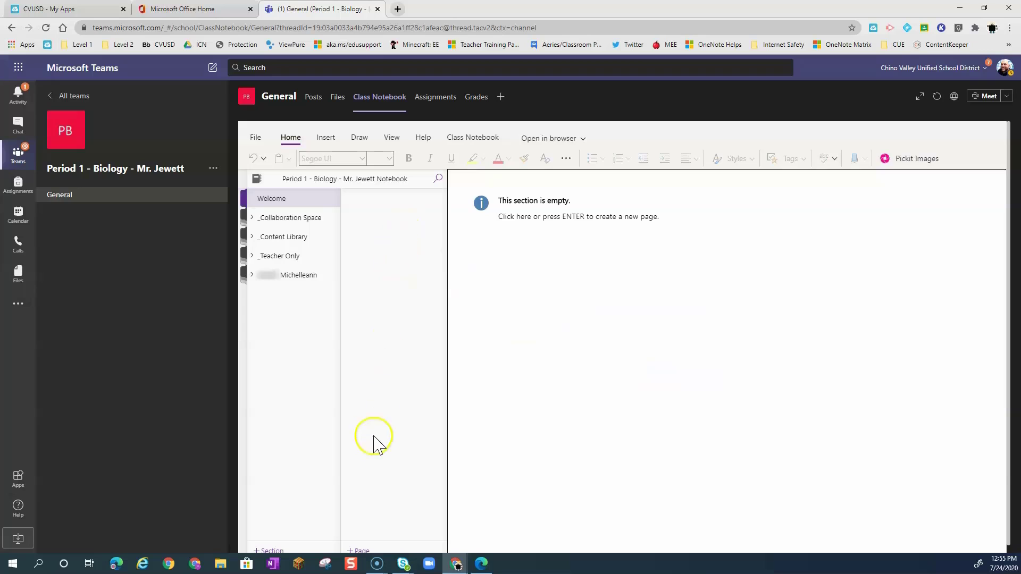
click(366, 551)
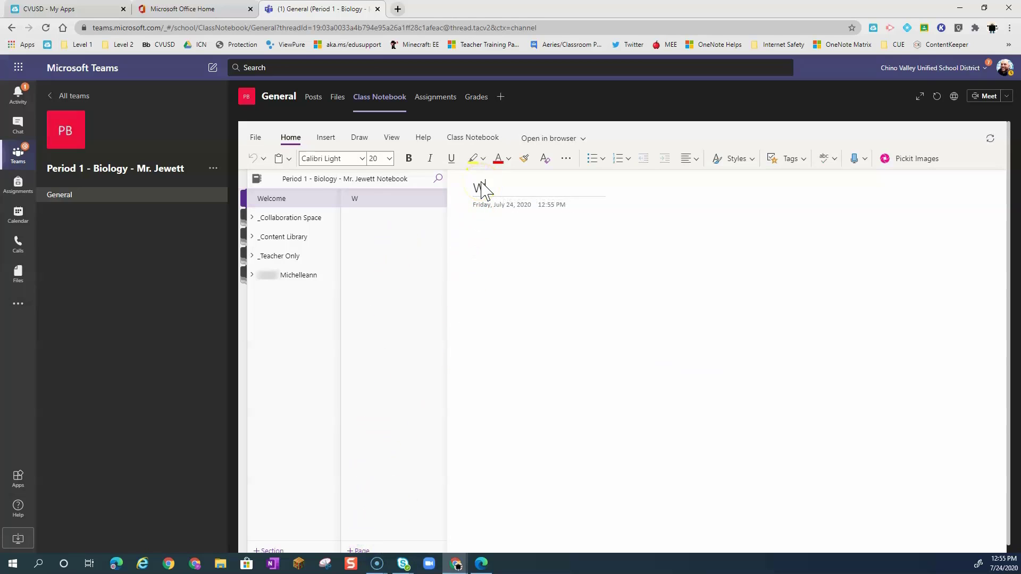
click(479, 227)
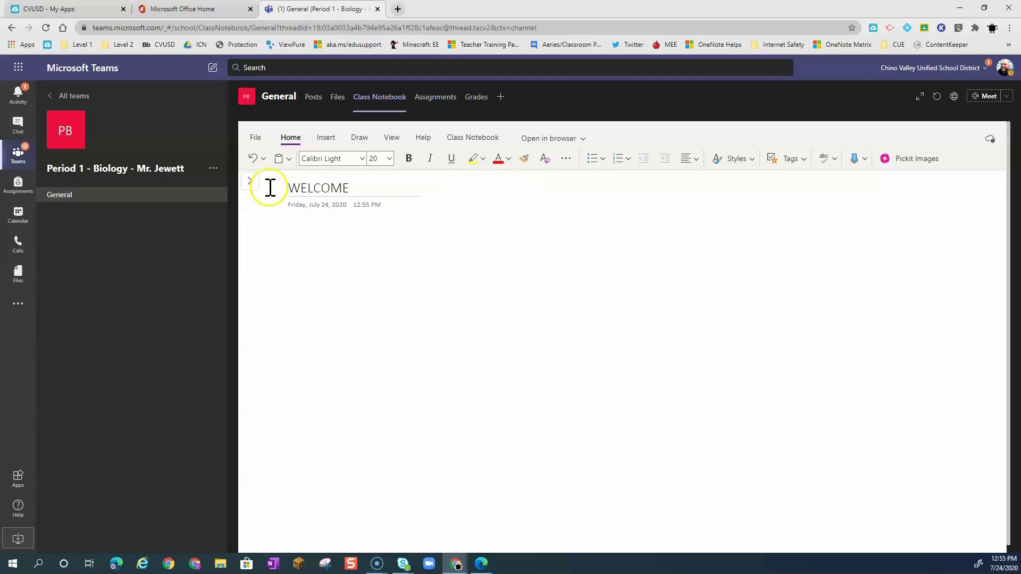
- Permanently delete the introductory "Using the Teacher O..." section from the _Teacher Only section group
click(249, 180)
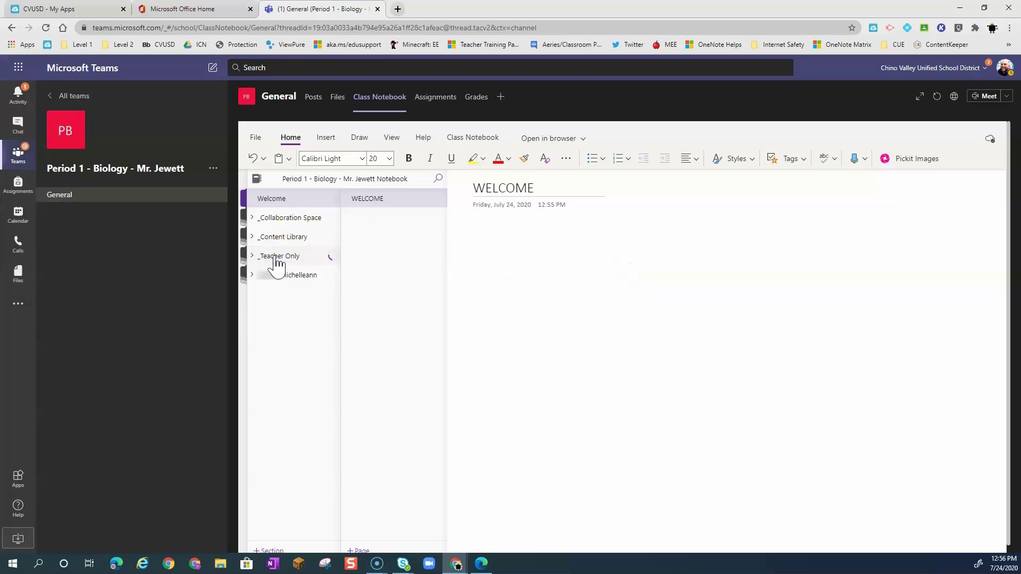
click(282, 274)
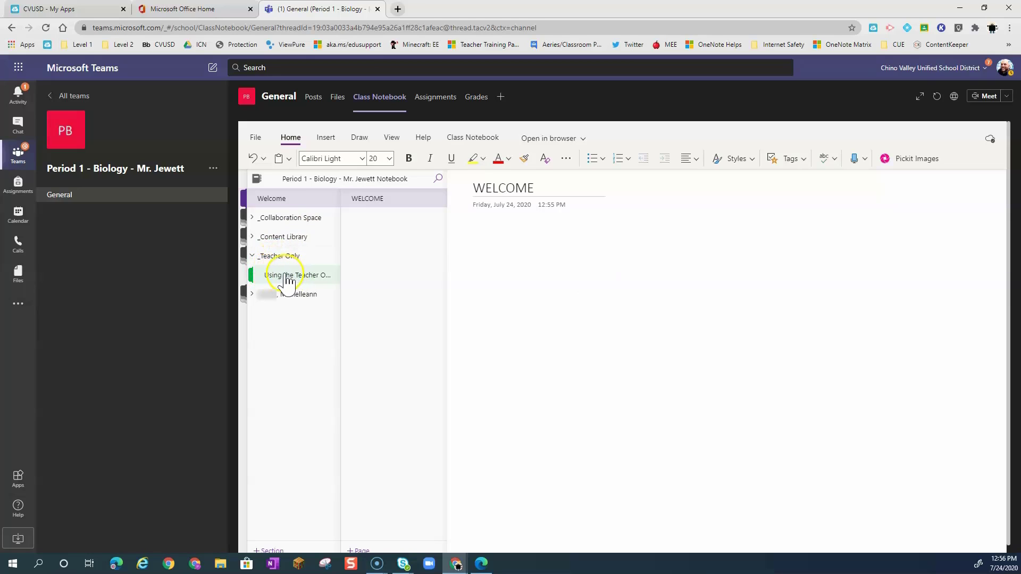
right_click(287, 280)
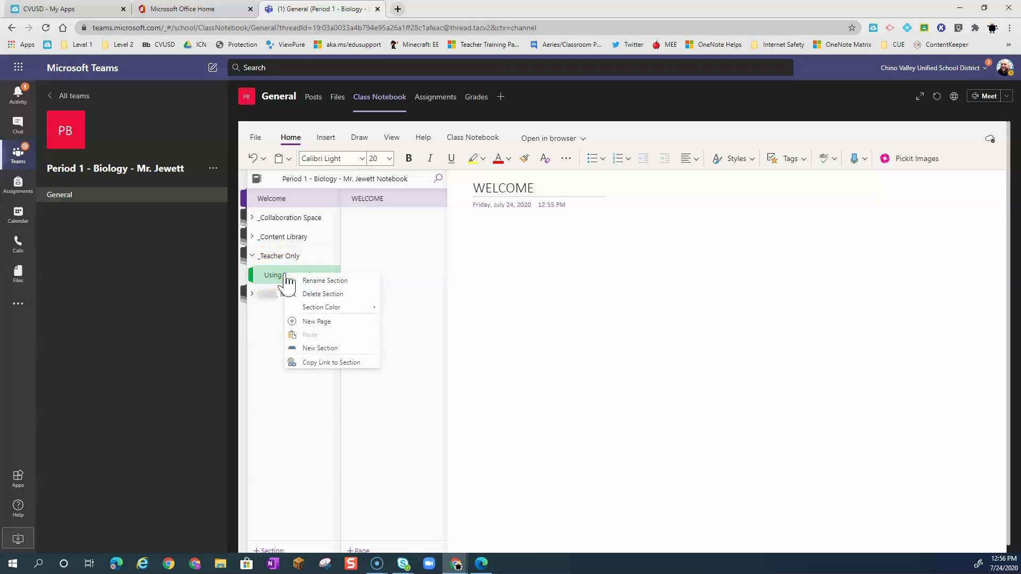
click(309, 294)
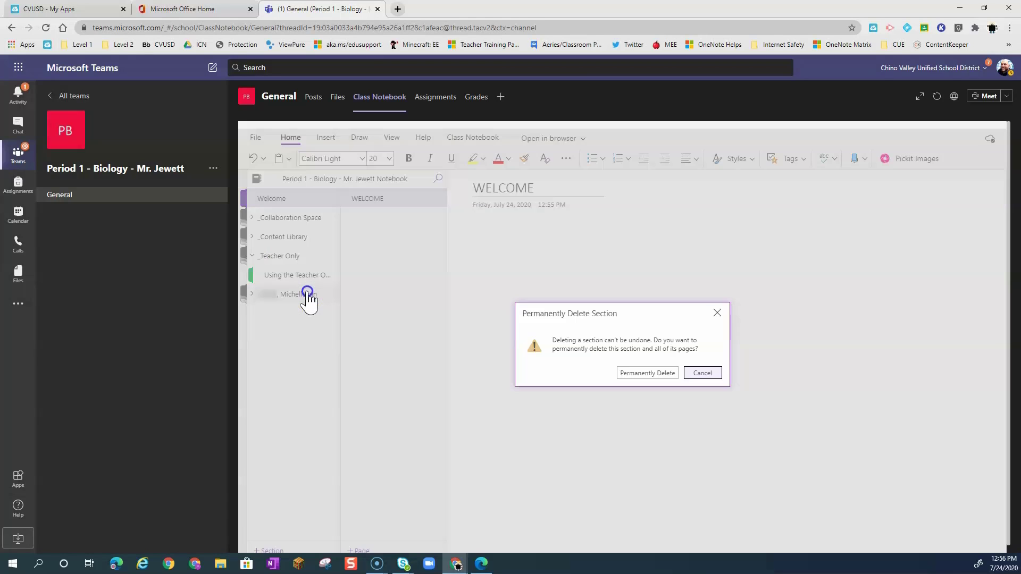
click(638, 372)
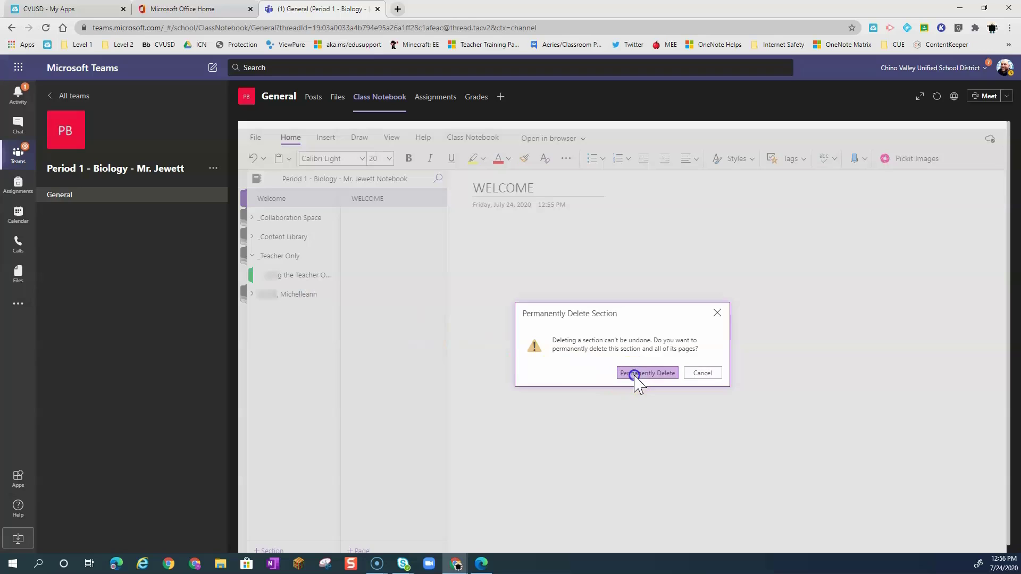
- Add a section named "Unit 1" to the _Teacher Only section group
click(269, 261)
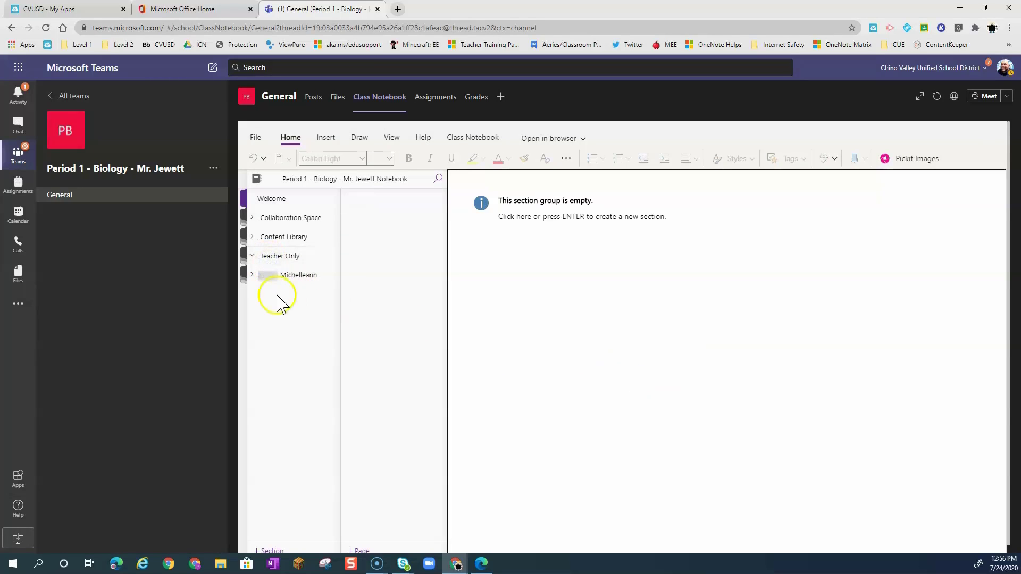
click(269, 550)
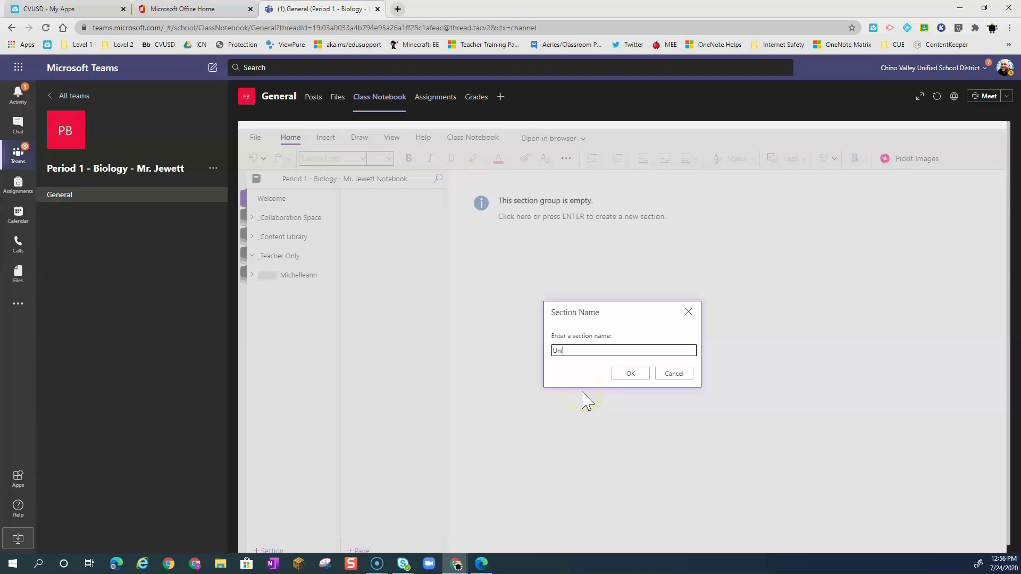
click(630, 375)
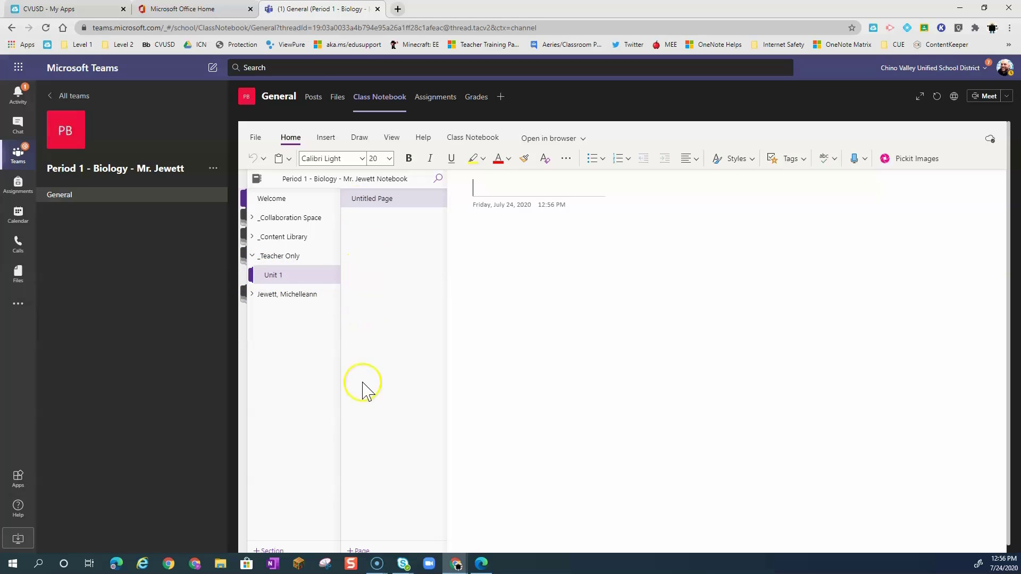
- Add a second page to the Unit 1 section and title it "Practice"
click(366, 551)
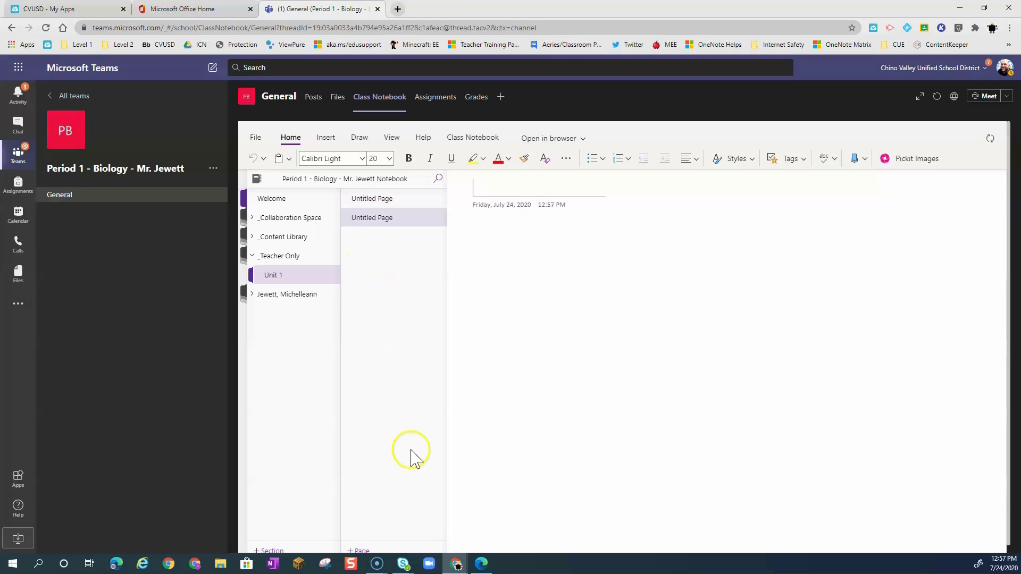
click(493, 186)
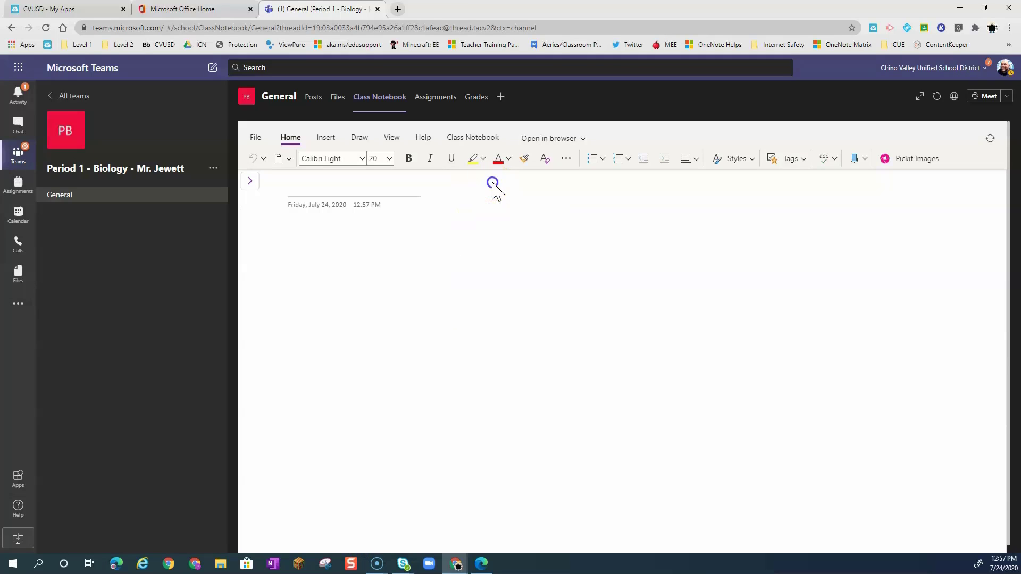
click(359, 188)
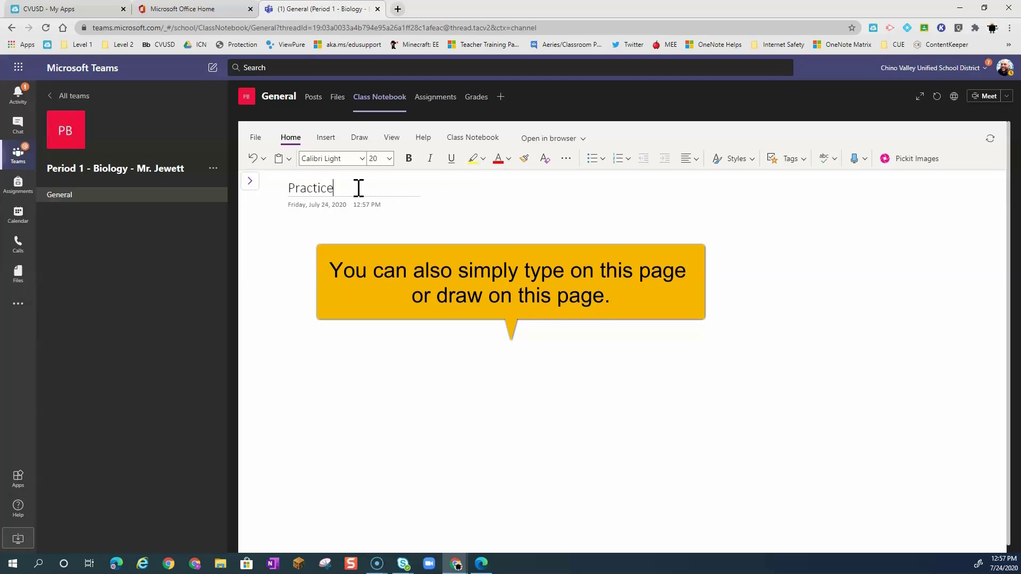
click(294, 228)
- Examine the content types that can be inserted on the page and the options for opening the notebook in a browser or app
click(326, 138)
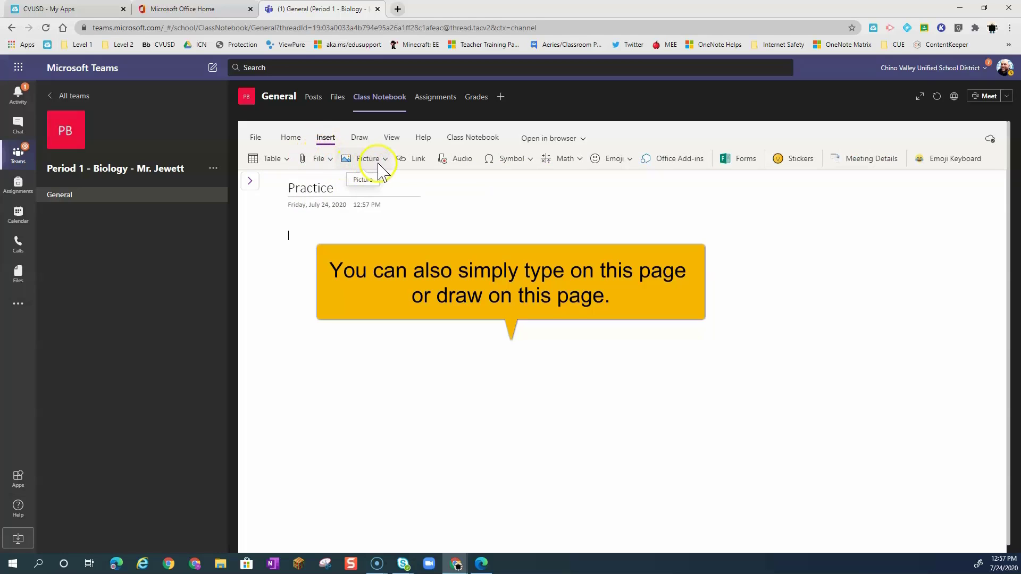
click(414, 166)
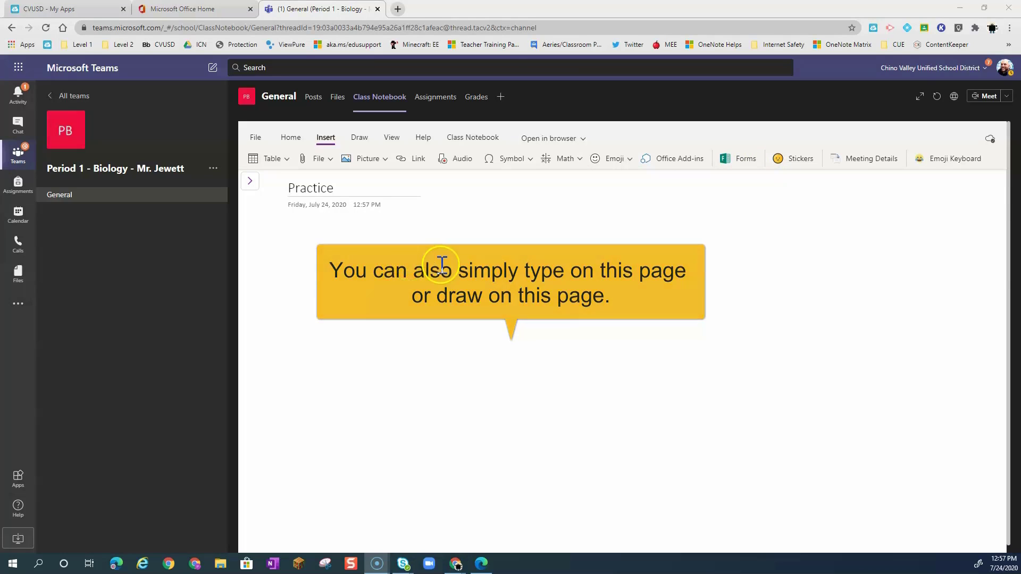
click(583, 140)
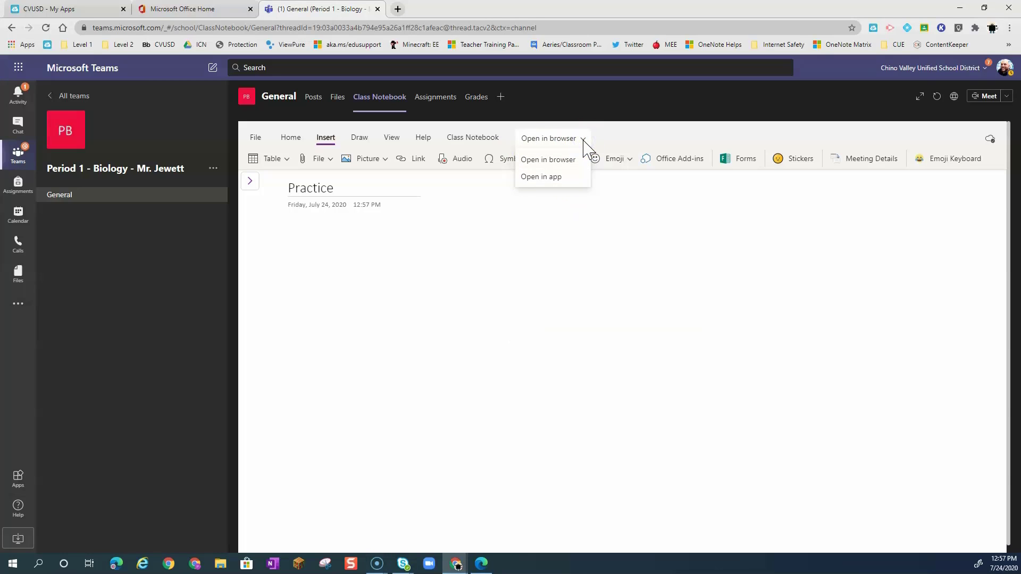
click(551, 178)
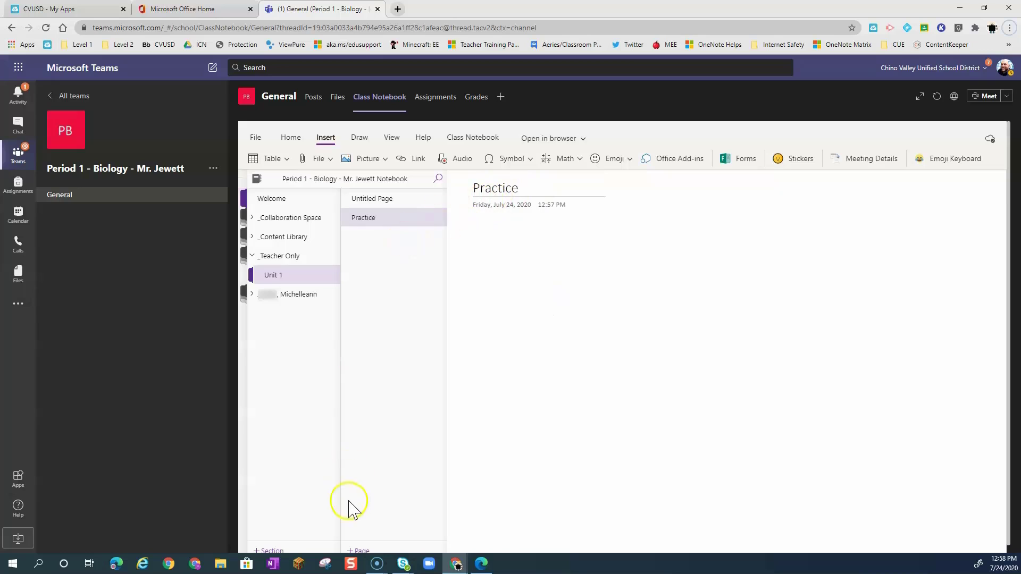
- Add a page titled "Unit 1 Notes" to the Unit 1 section and show the student's sections and the class notebook distribution commands
click(360, 549)
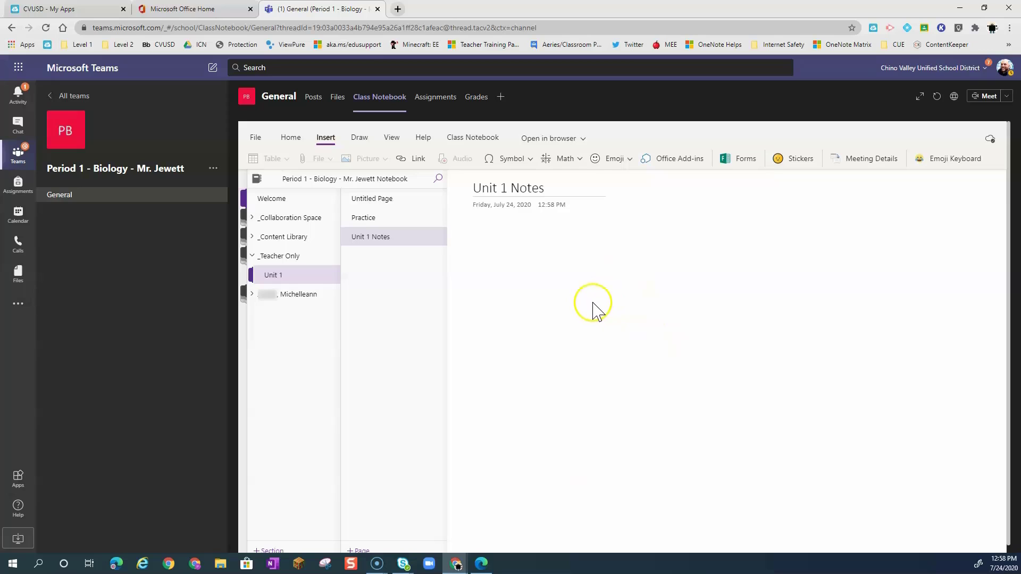
click(257, 296)
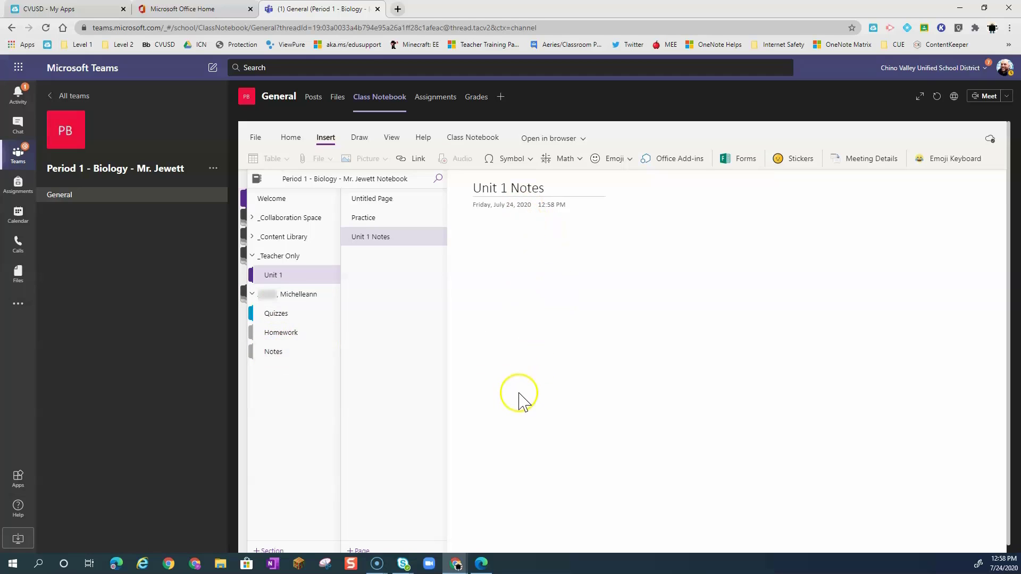
click(472, 137)
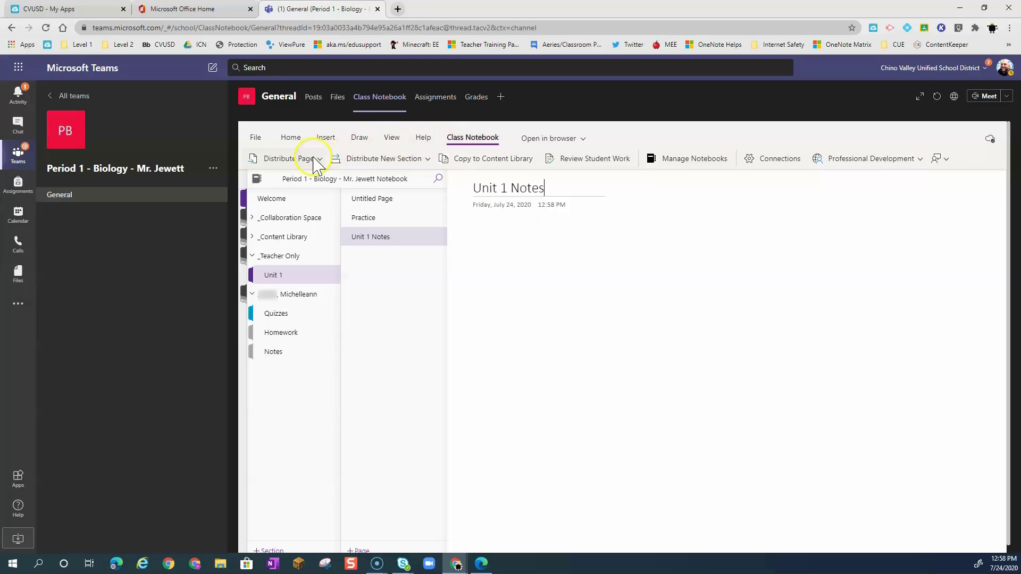
- Distribute the Unit 1 Notes page to the Notes section of all students and close the distribution pane
click(306, 159)
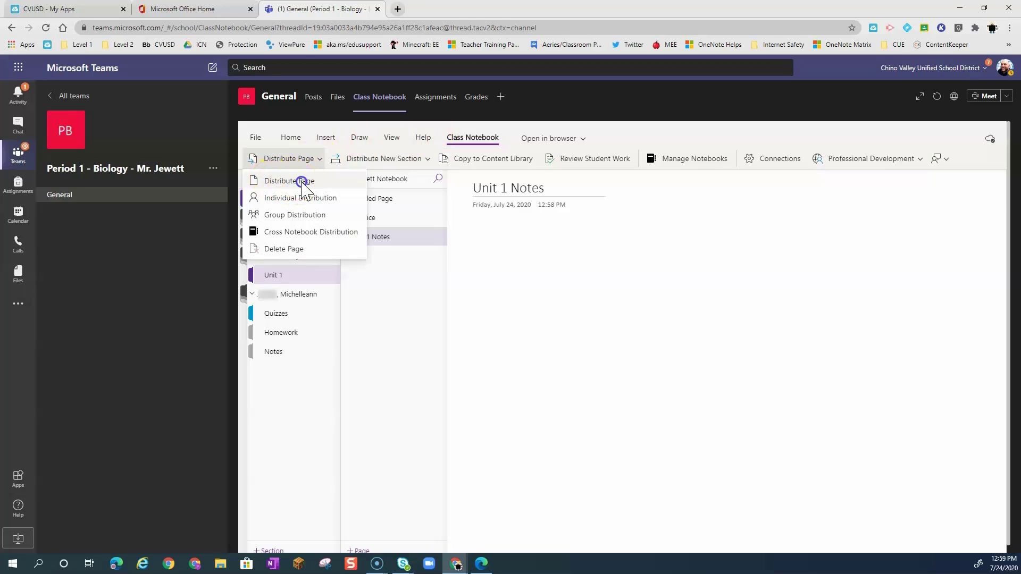
click(302, 182)
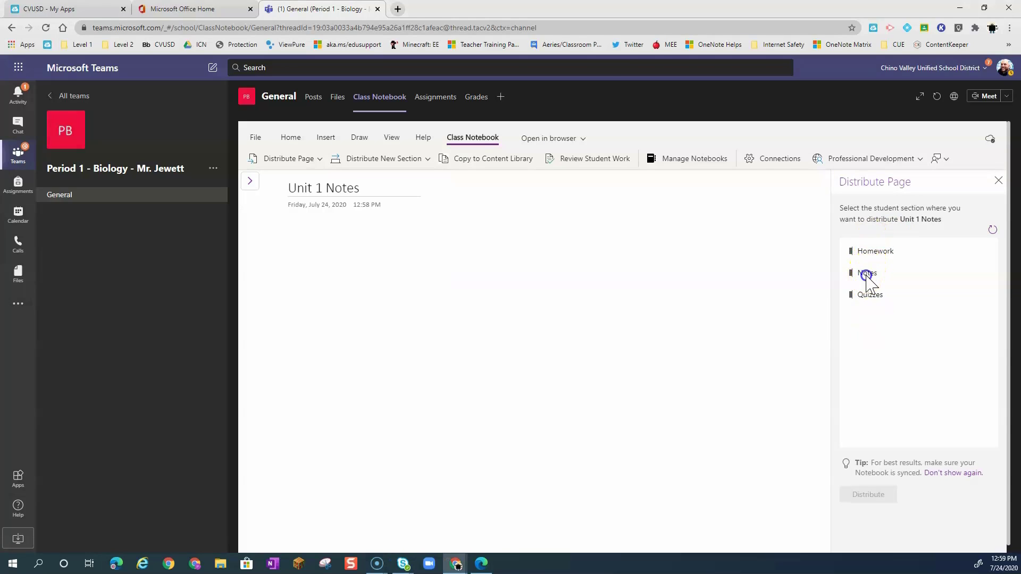
click(867, 276)
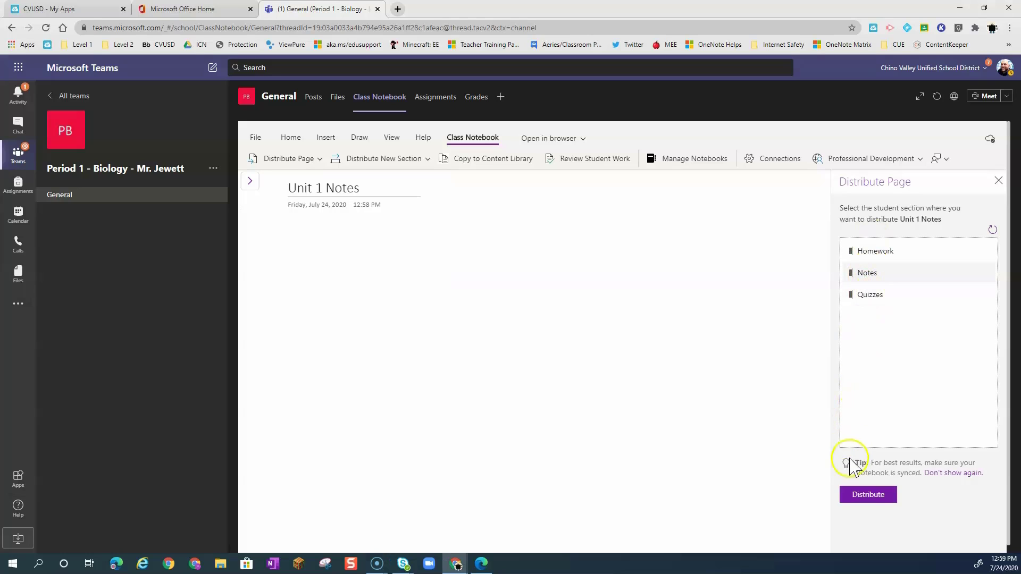
click(864, 497)
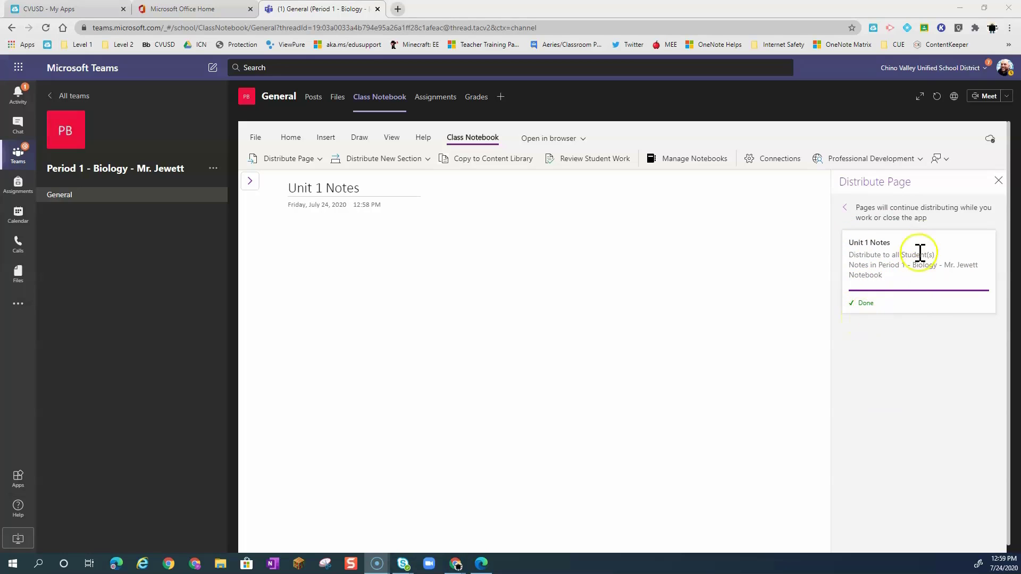
click(997, 181)
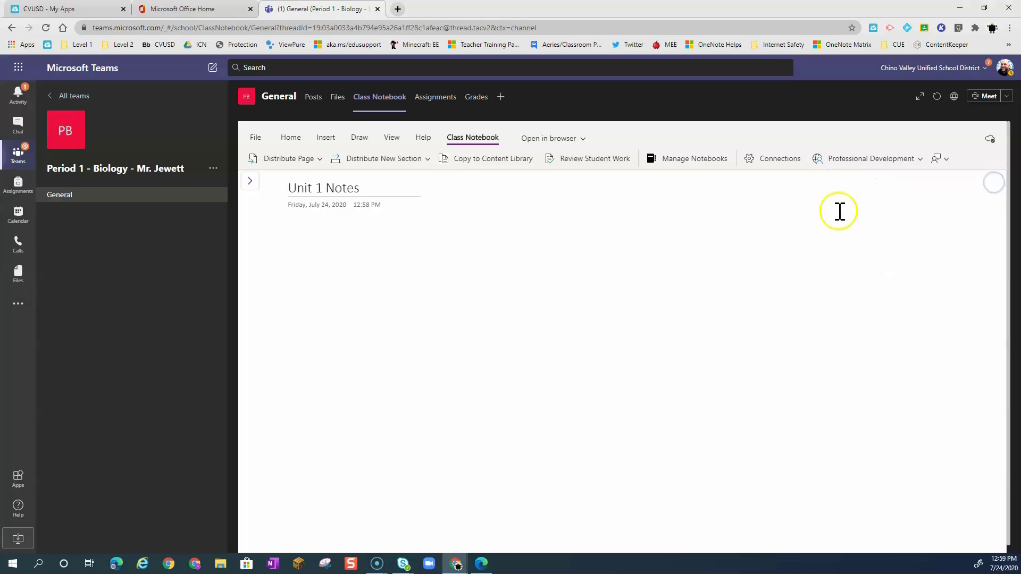
- Check the distributed Unit 1 Notes page in the Notes section of the student's notebook
click(250, 182)
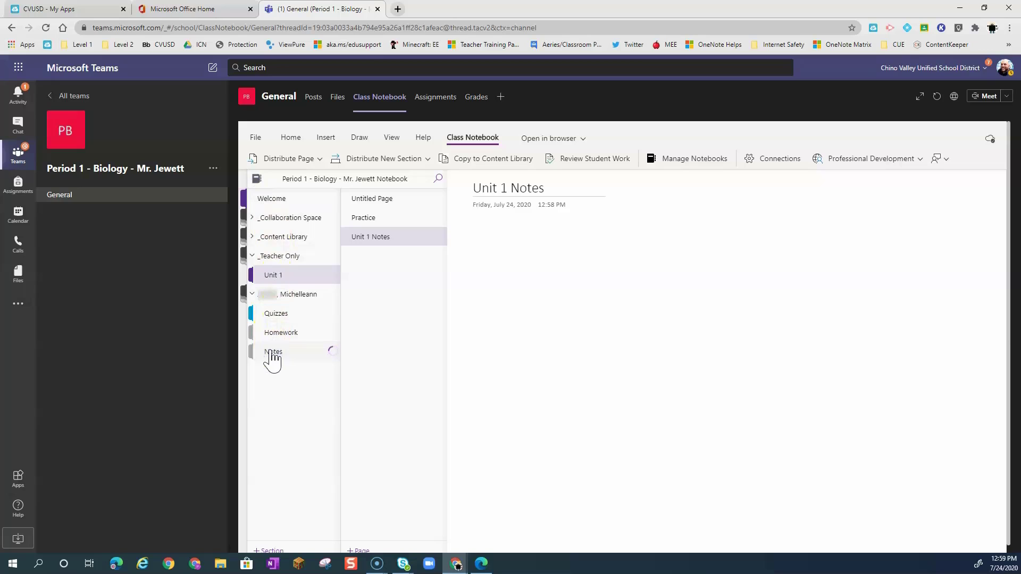
click(377, 222)
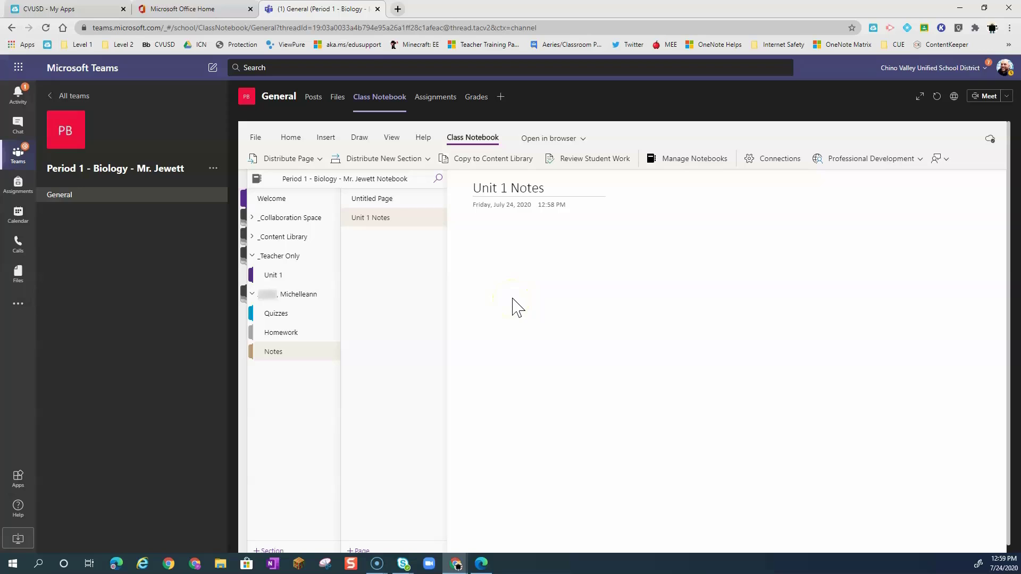
click(495, 312)
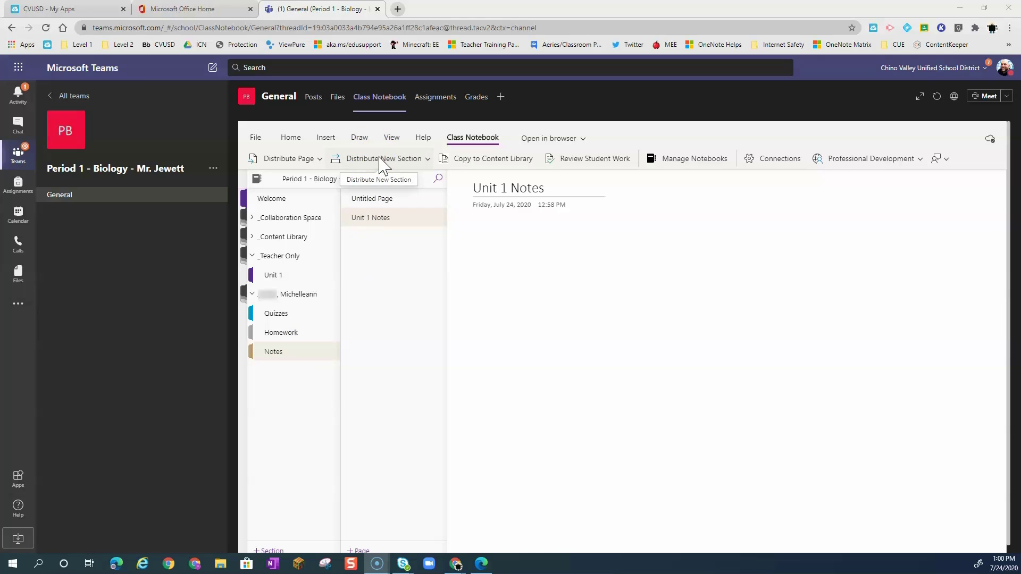
click(511, 279)
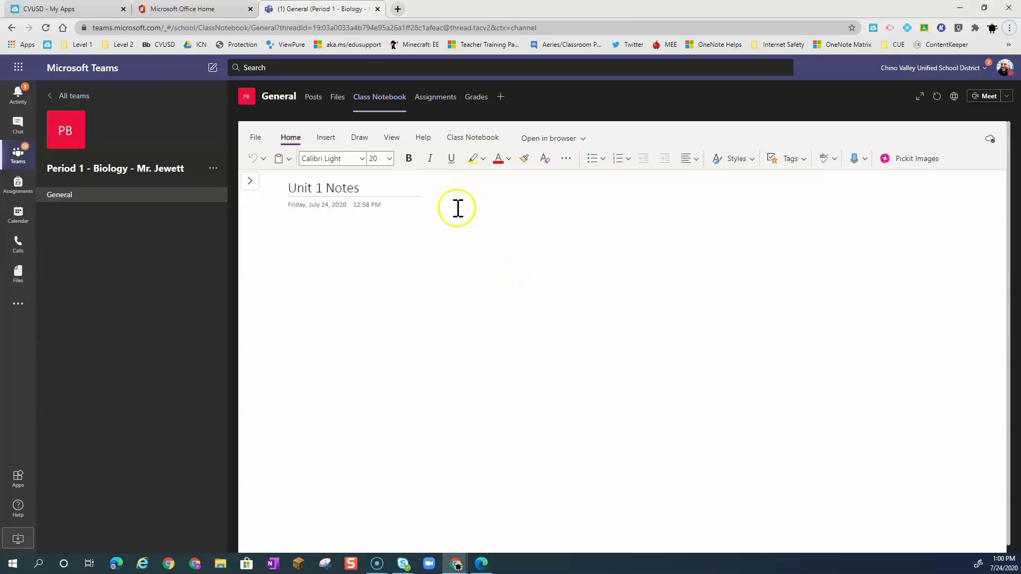
- Lock the Collaboration Space in the class notebook's management settings
click(470, 139)
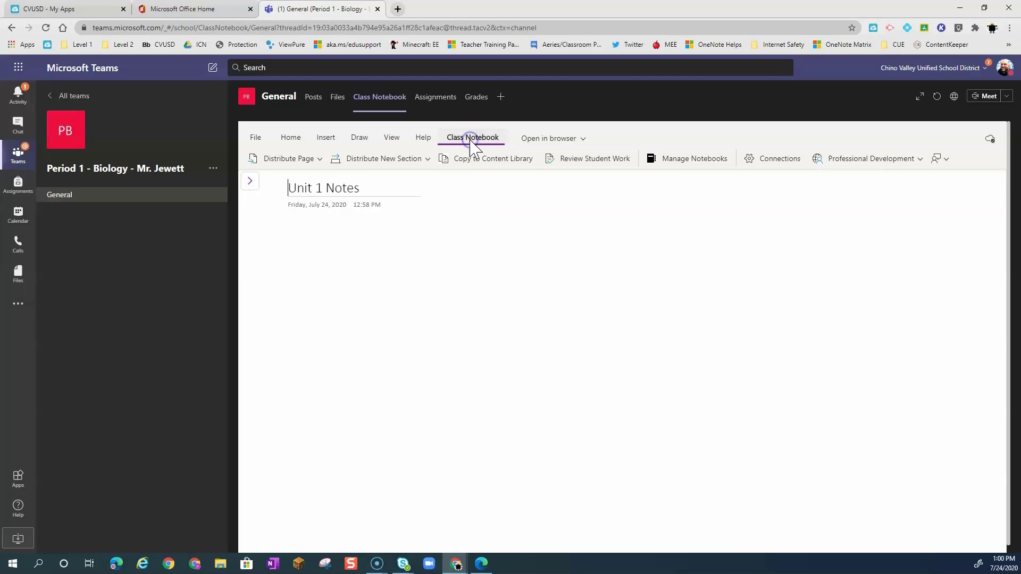
click(683, 162)
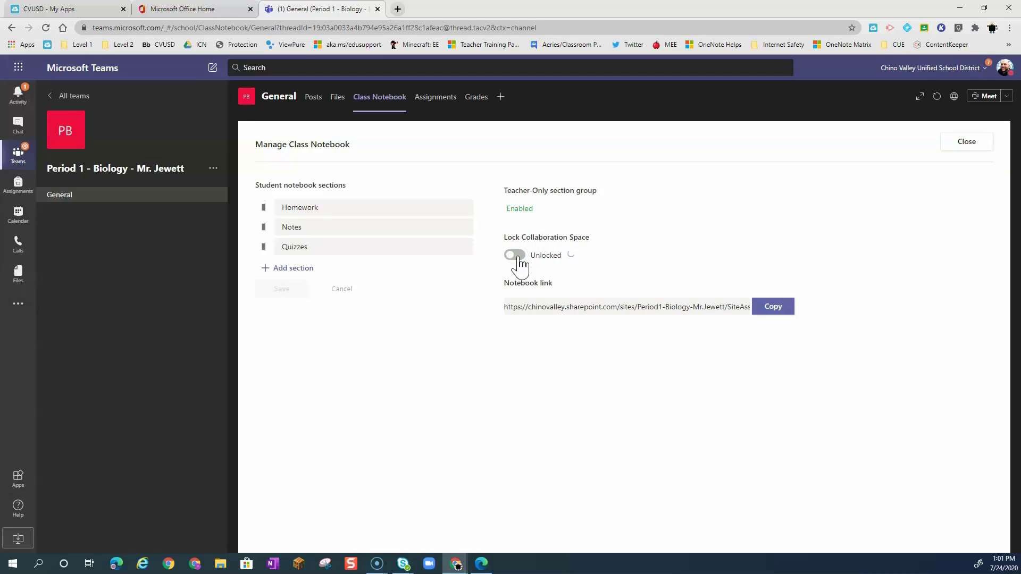
click(521, 258)
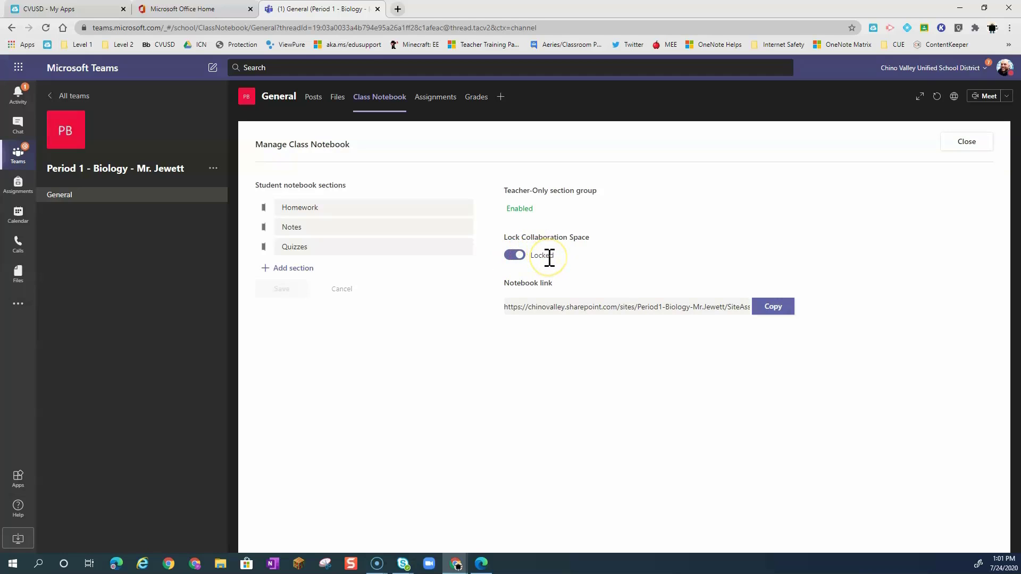